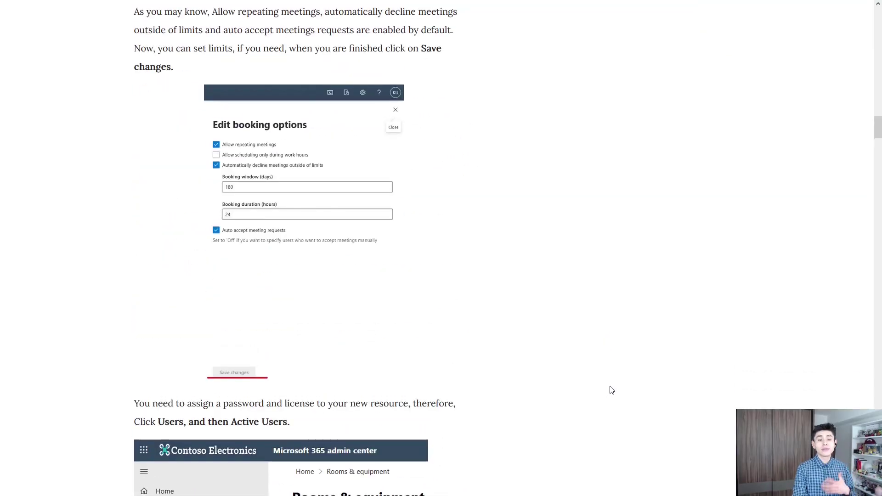
- Point out the Microsoft 365 and Active Directory options, then open Rooms & equipment full screen
{"action": "scroll", "coordinate": [597, 381], "scroll_direction": "up", "scroll_amount": 20}
{"action": "scroll", "coordinate": [579, 390], "scroll_direction": "up", "scroll_amount": 12}
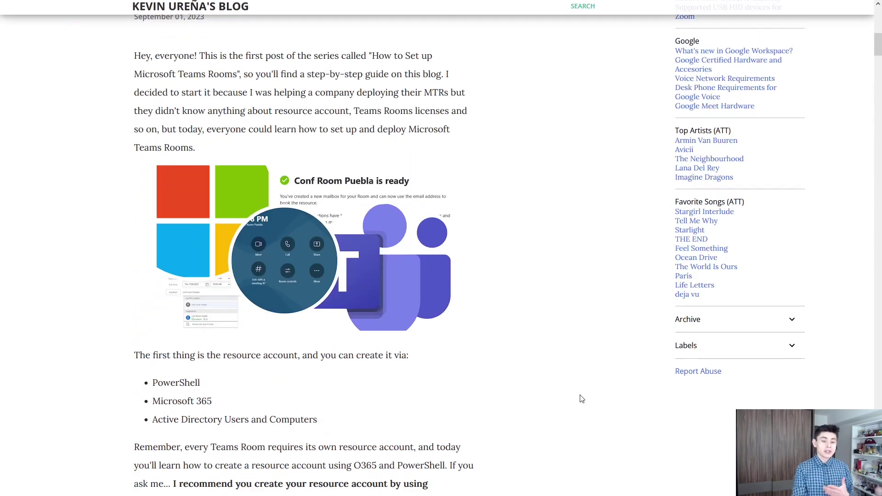
{"action": "scroll", "coordinate": [581, 398], "scroll_direction": "down", "scroll_amount": 3}
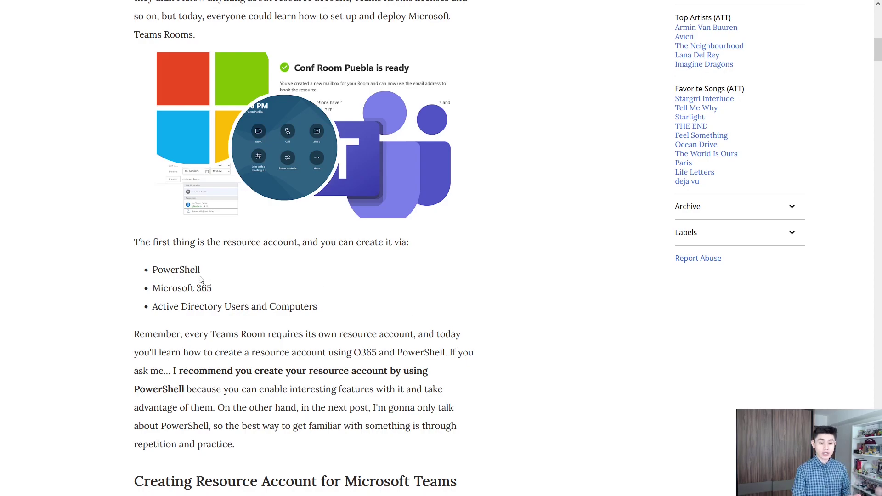
{"action": "left_click_drag", "start_coordinate": [152, 288], "coordinate": [213, 288]}
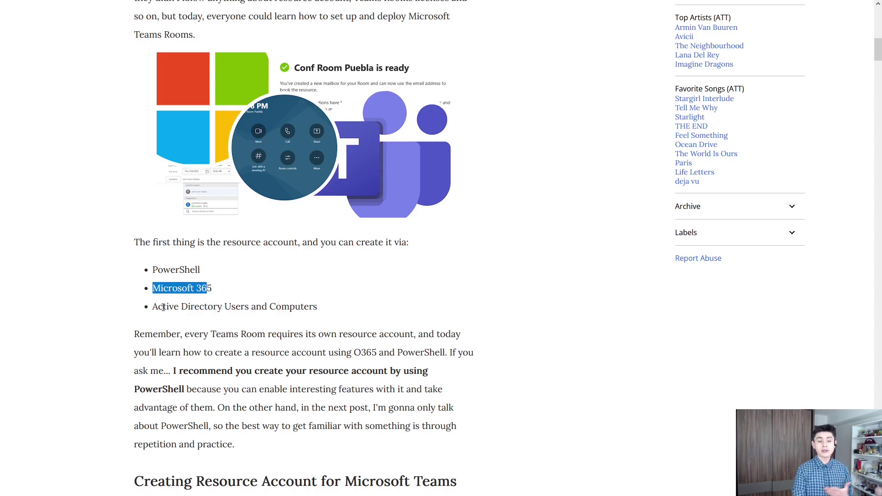
{"action": "left_click_drag", "start_coordinate": [158, 307], "coordinate": [214, 308]}
{"action": "left_click", "coordinate": [217, 308]}
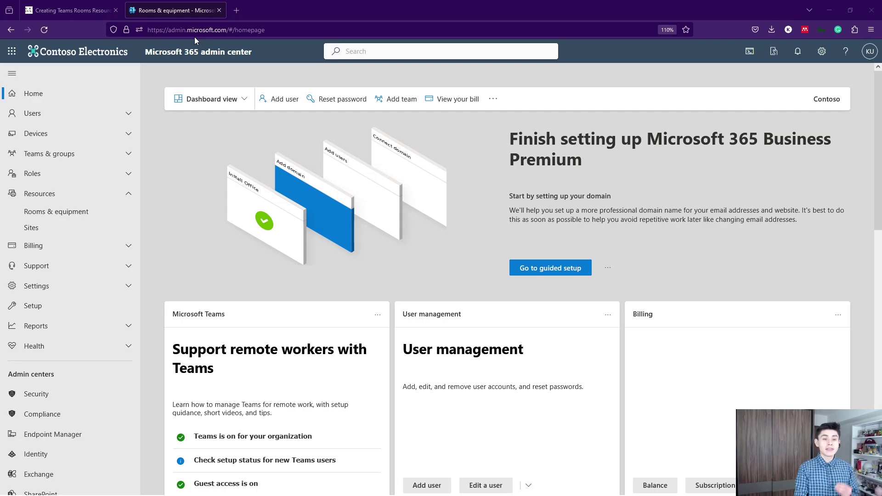
{"action": "key", "text": "F11"}
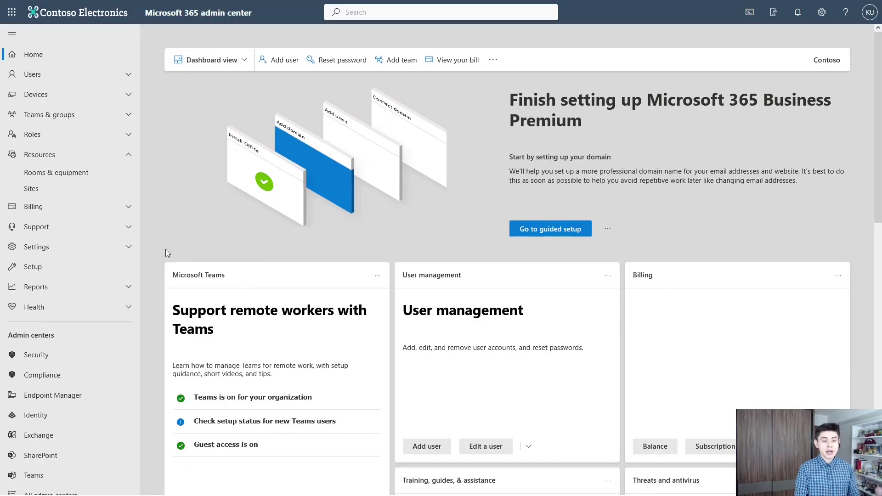
{"action": "left_click", "coordinate": [50, 173]}
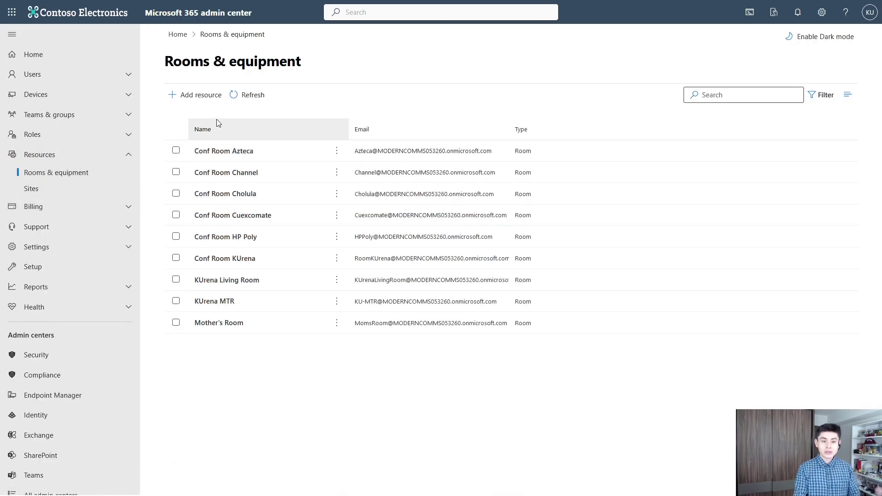
- Begin a new resource with Add resource, leaving its type set to Room
{"action": "left_click", "coordinate": [192, 100]}
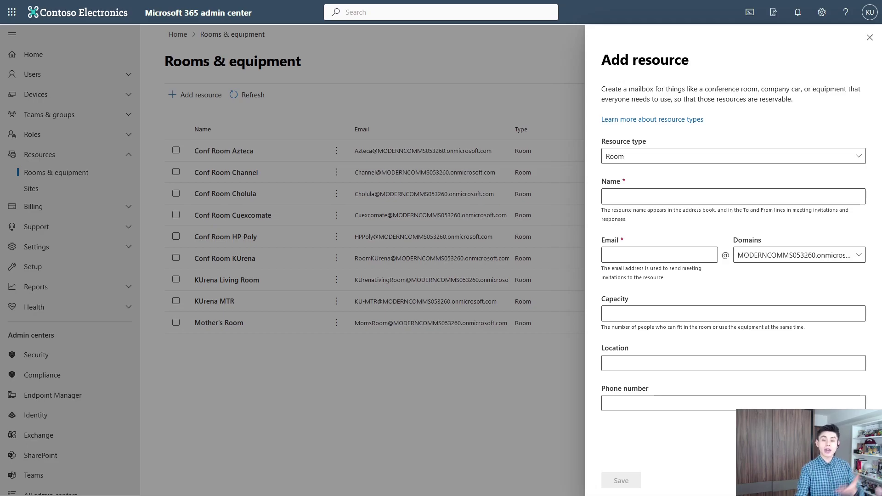
{"action": "left_click", "coordinate": [652, 156]}
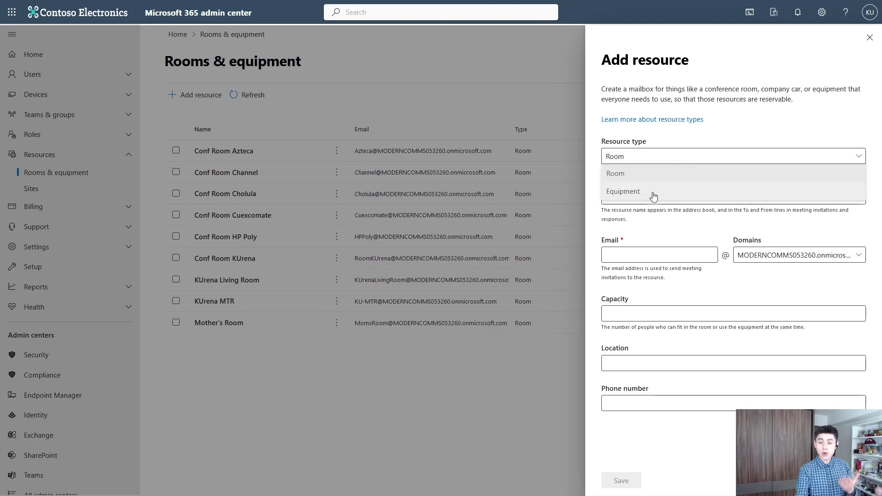
{"action": "left_click", "coordinate": [632, 163]}
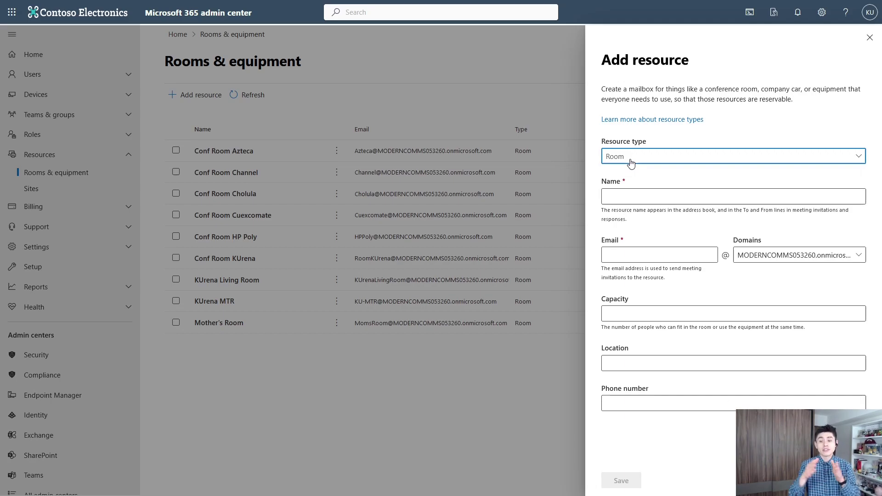
{"action": "left_click", "coordinate": [631, 162]}
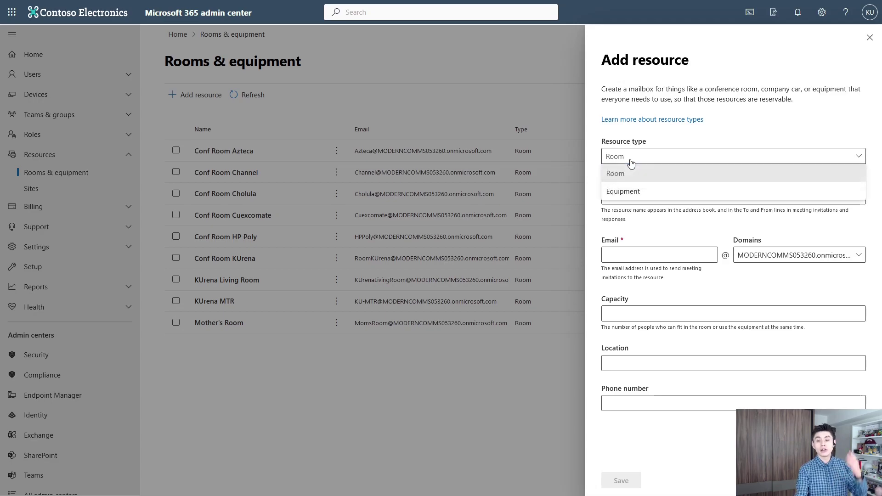
- Enter name 'Conf Room Youtube', alias Youtube, capacity 20, location Mexico City, and save
{"action": "left_click", "coordinate": [636, 175]}
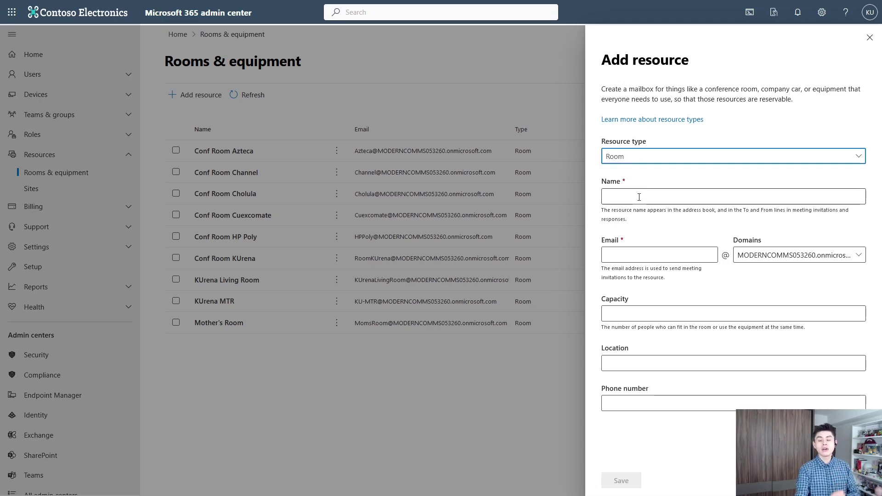
{"action": "left_click", "coordinate": [639, 197]}
{"action": "type", "text": "Conf Room Youtube"}
{"action": "key", "text": "Tab"}
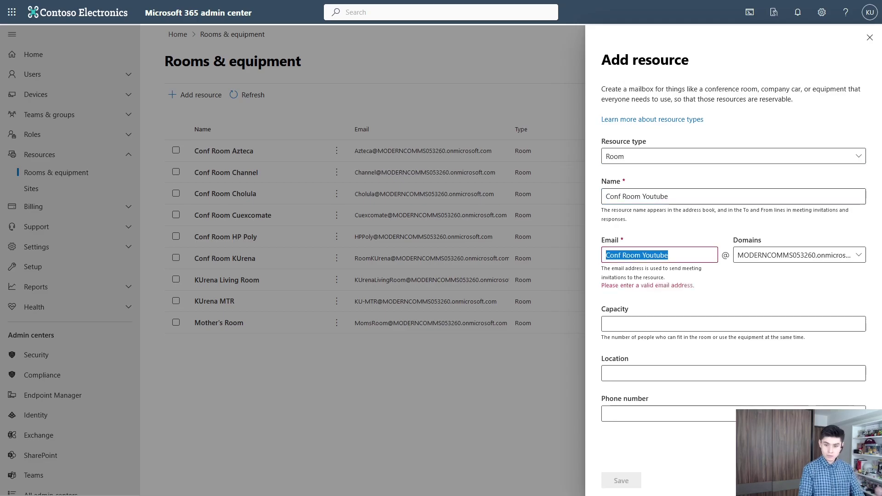
{"action": "type", "text": "Youtube"}
{"action": "left_click", "coordinate": [660, 319]}
{"action": "type", "text": "20"}
{"action": "key", "text": "Tab"}
{"action": "type", "text": "Mexico City"}
{"action": "key", "text": "Tab"}
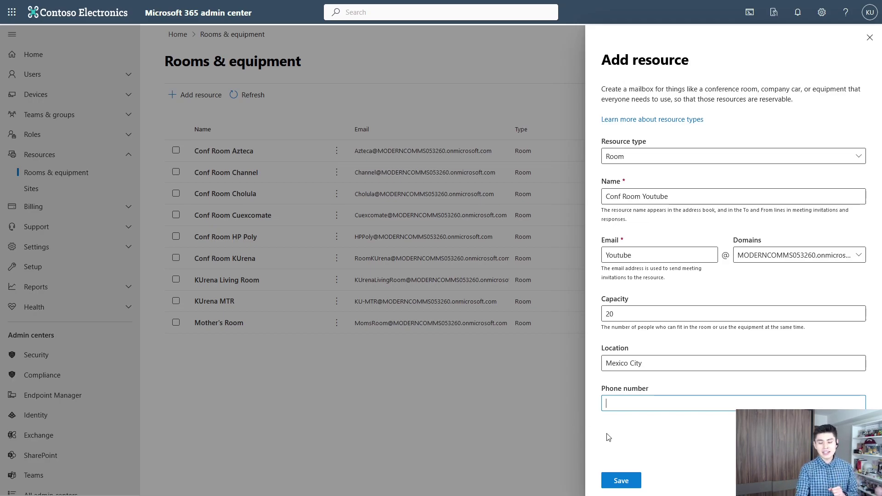
{"action": "left_click", "coordinate": [623, 480]}
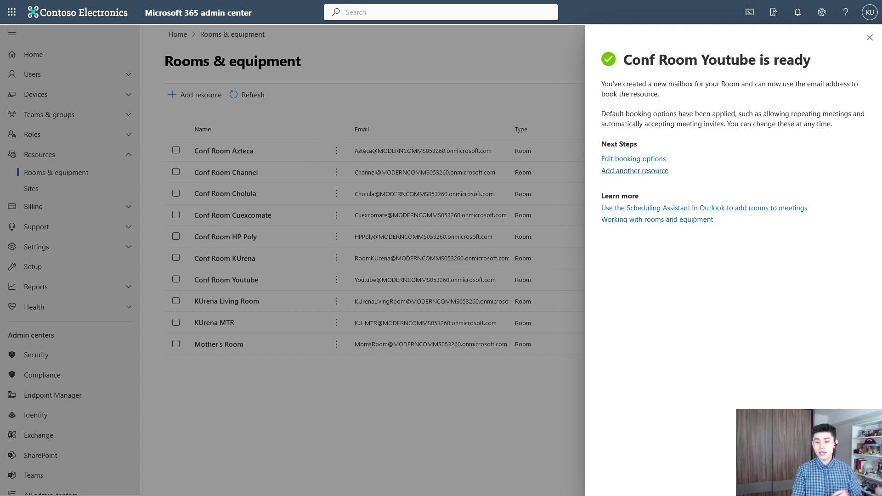
- Check Conf Room Youtube's default booking options and close the panel without saving
{"action": "left_click", "coordinate": [652, 160]}
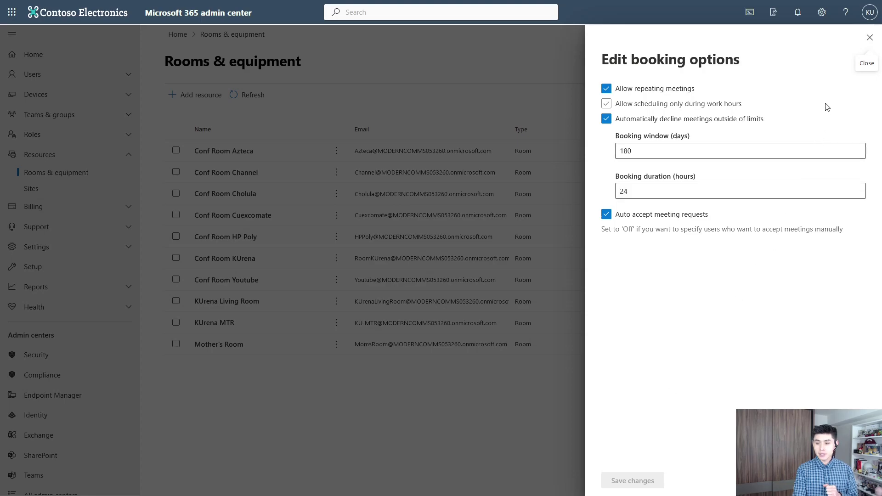
{"action": "left_click", "coordinate": [869, 39]}
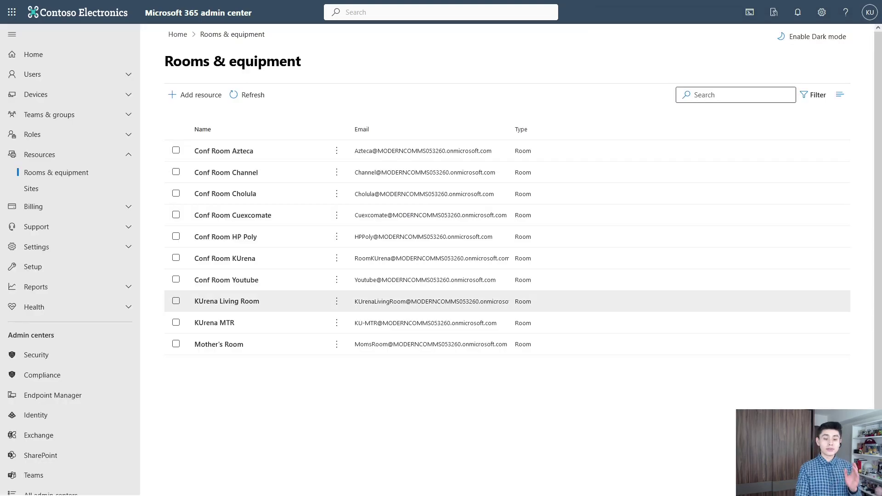
- Open the Conf Room Youtube account from Users > Active users
{"action": "left_click", "coordinate": [222, 281]}
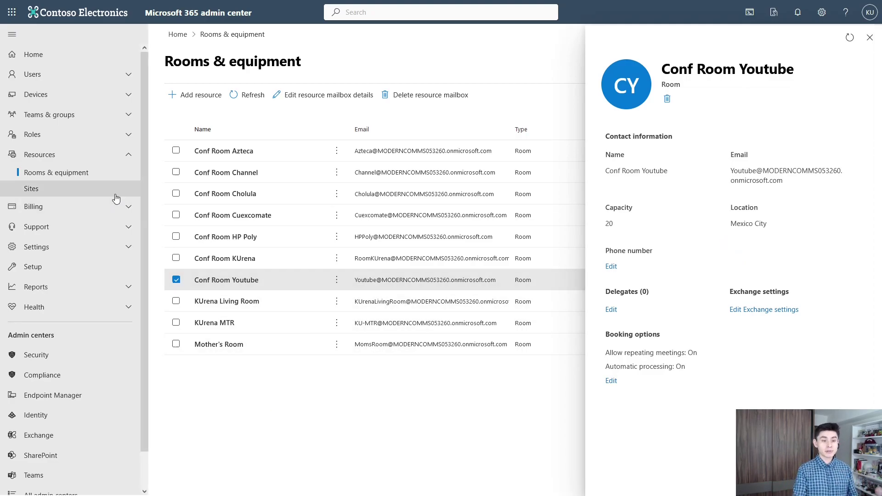
{"action": "left_click", "coordinate": [128, 74]}
{"action": "left_click", "coordinate": [46, 93]}
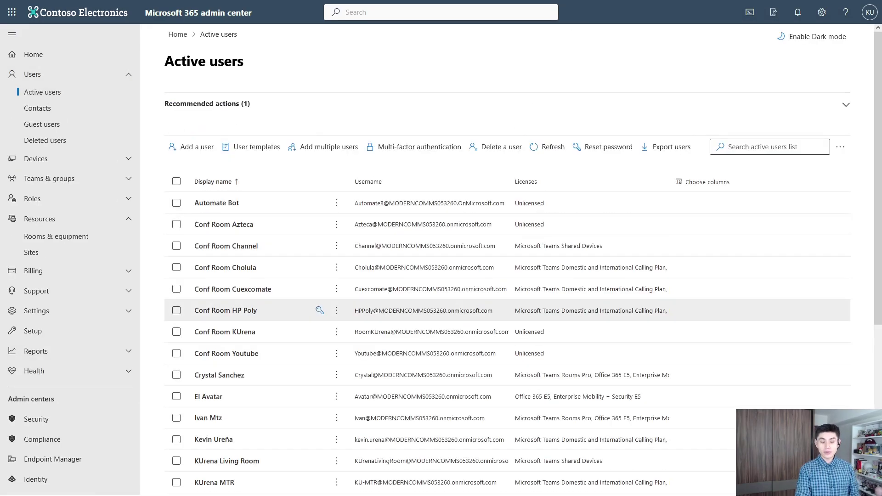
{"action": "left_click", "coordinate": [233, 355]}
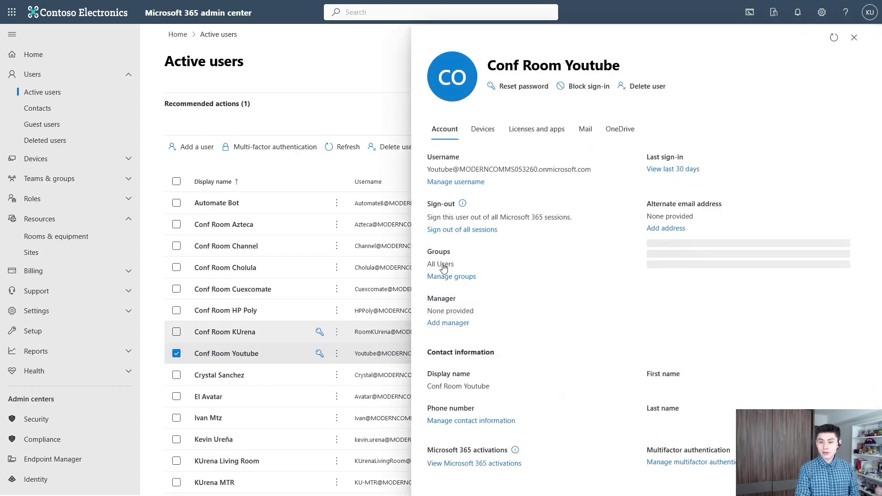
- Assign the Microsoft Teams Rooms Pro licence to the account and save
{"action": "left_click", "coordinate": [530, 136]}
{"action": "scroll", "coordinate": [513, 346], "scroll_direction": "down", "scroll_amount": 2}
{"action": "scroll", "coordinate": [513, 347], "scroll_direction": "down", "scroll_amount": 3}
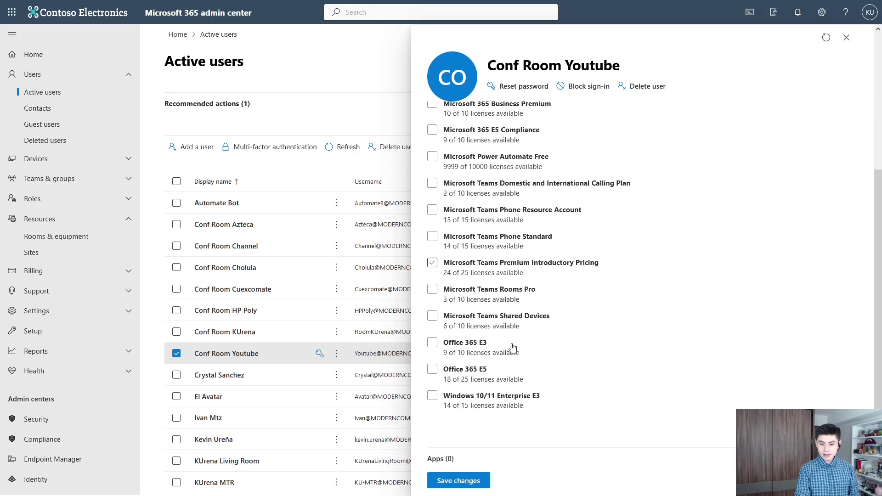
{"action": "left_click", "coordinate": [432, 276]}
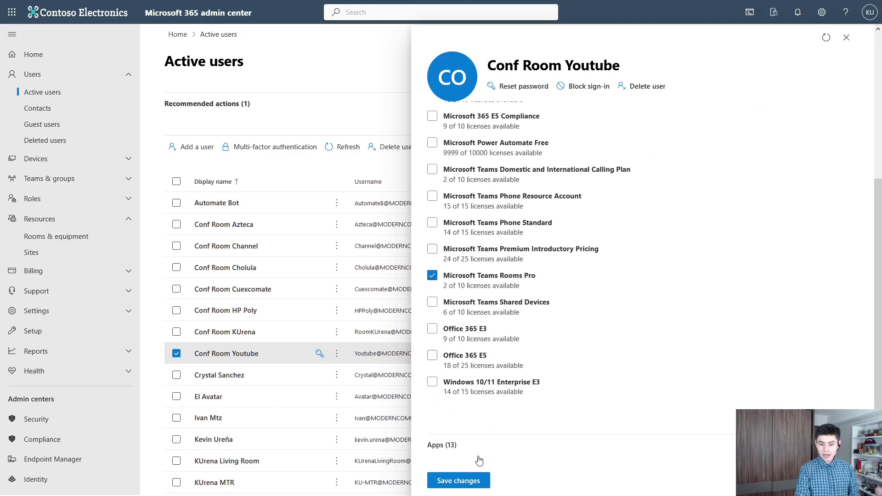
{"action": "left_click", "coordinate": [466, 482]}
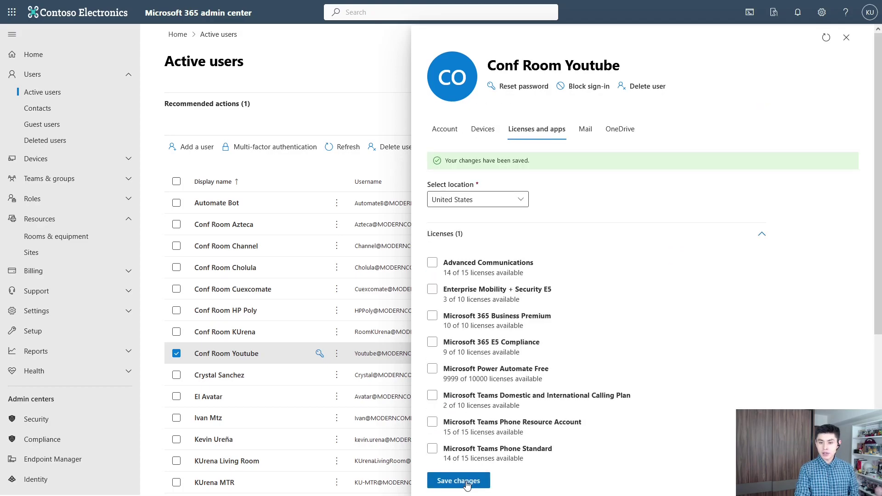
- Reset the room account's password, keeping the automatically generated password option
{"action": "left_click", "coordinate": [520, 88]}
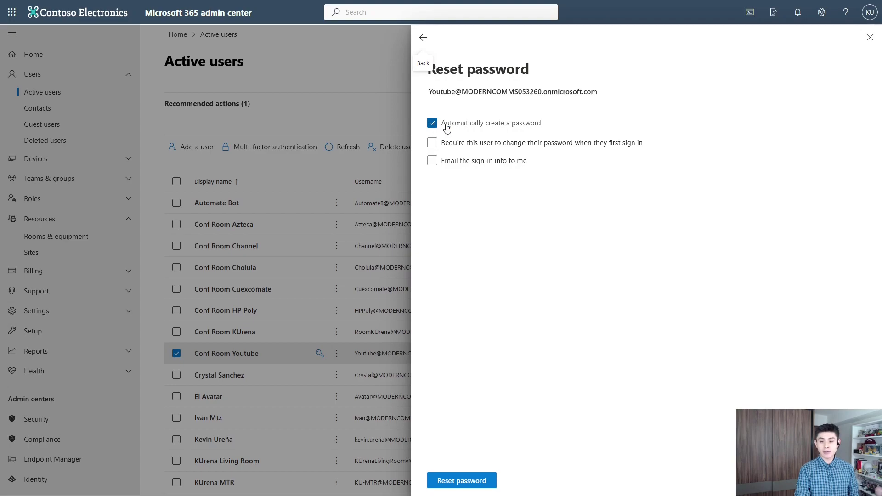
{"action": "left_click", "coordinate": [464, 485]}
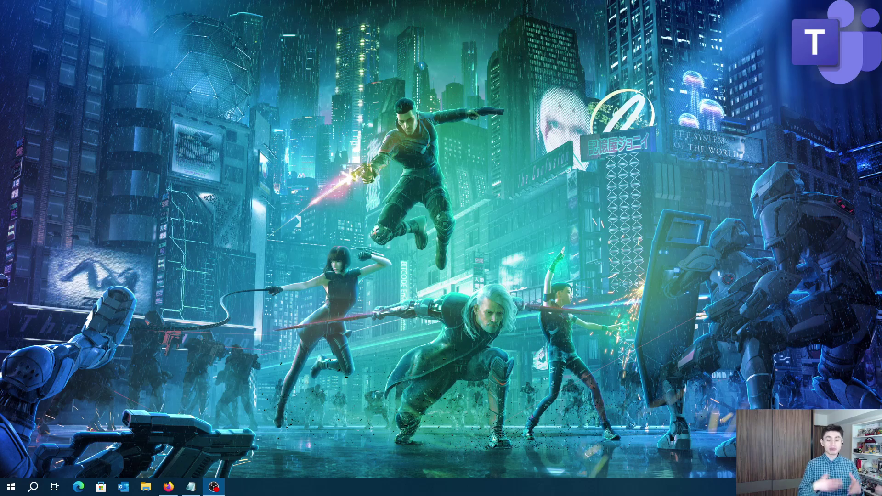
- Launch Windows PowerShell as administrator from the Start search
{"action": "key", "text": "super"}
{"action": "type", "text": "powershell"}
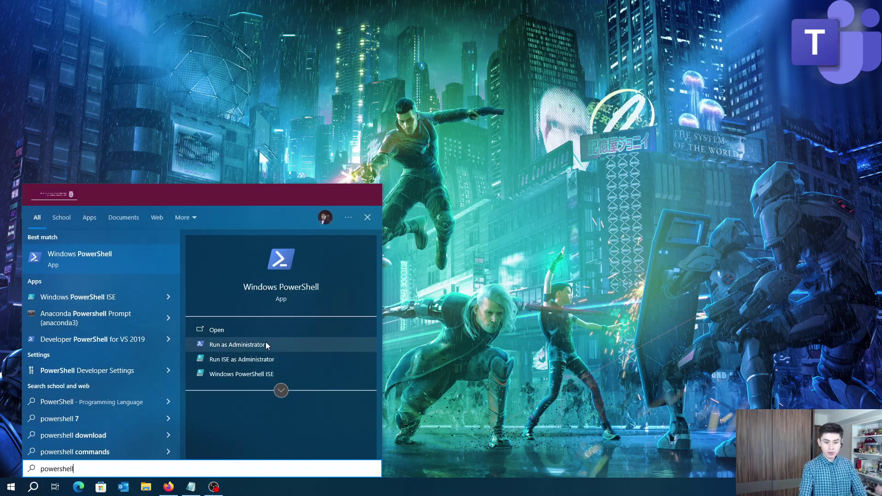
{"action": "left_click", "coordinate": [266, 342]}
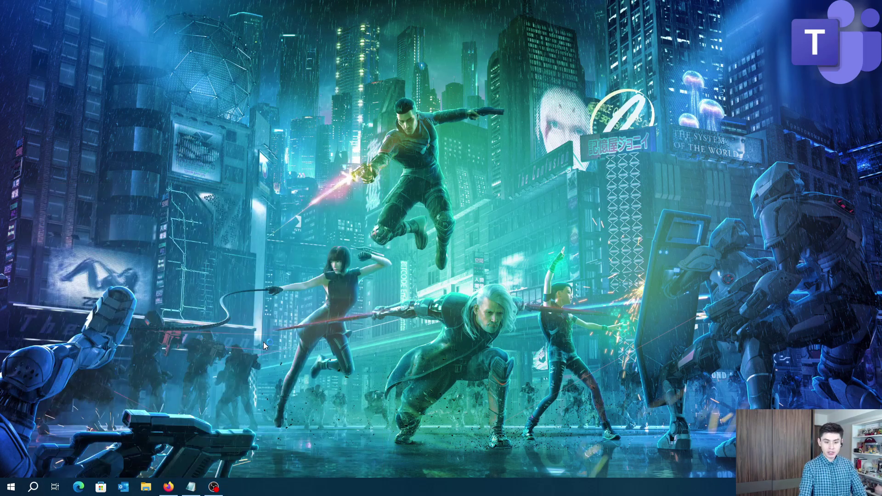
- Run Connect-ExchangeOnline and sign in with the tenant admin account and its password
{"action": "left_click_drag", "start_coordinate": [98, 303], "coordinate": [17, 303]}
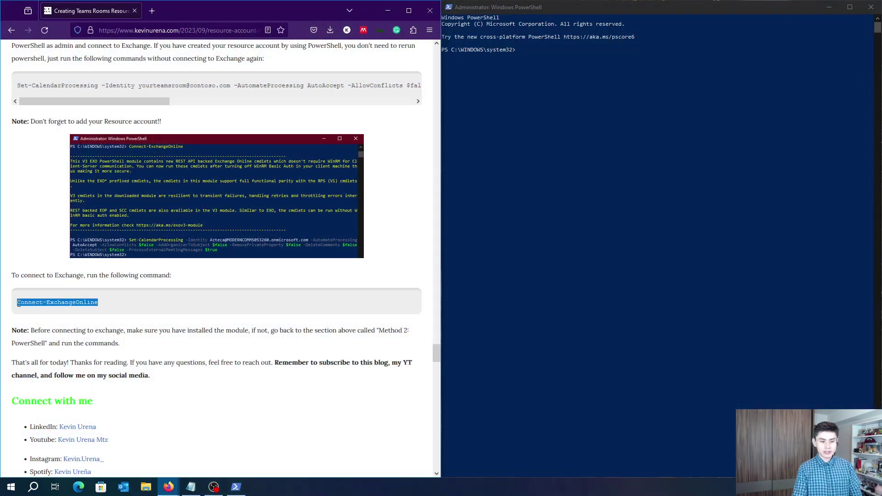
{"action": "left_click", "coordinate": [549, 58]}
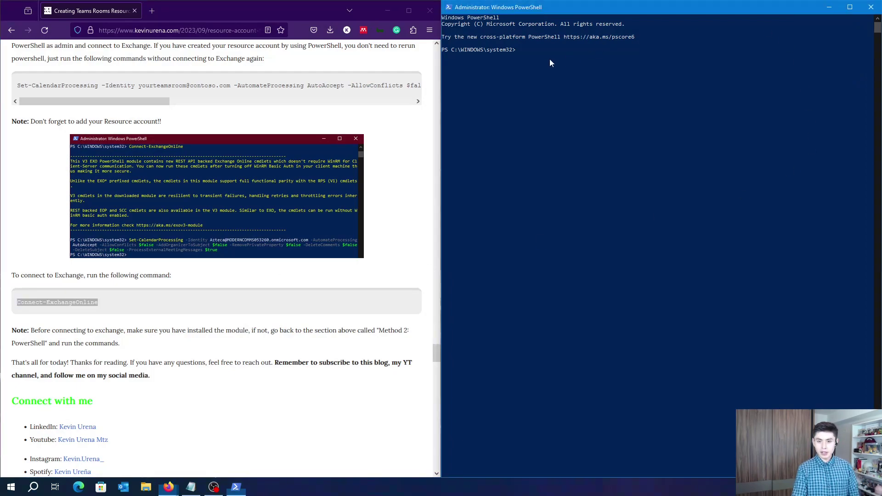
{"action": "type", "text": "Connect-ExchangeOnline"}
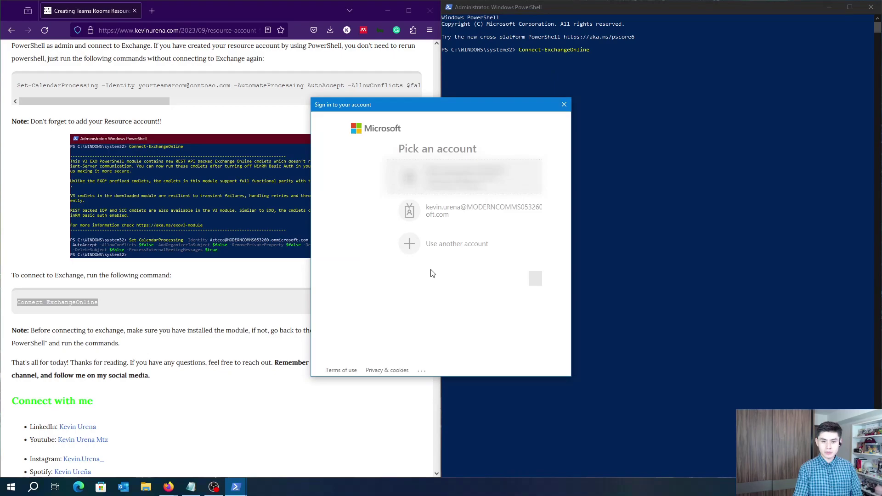
{"action": "left_click", "coordinate": [436, 222]}
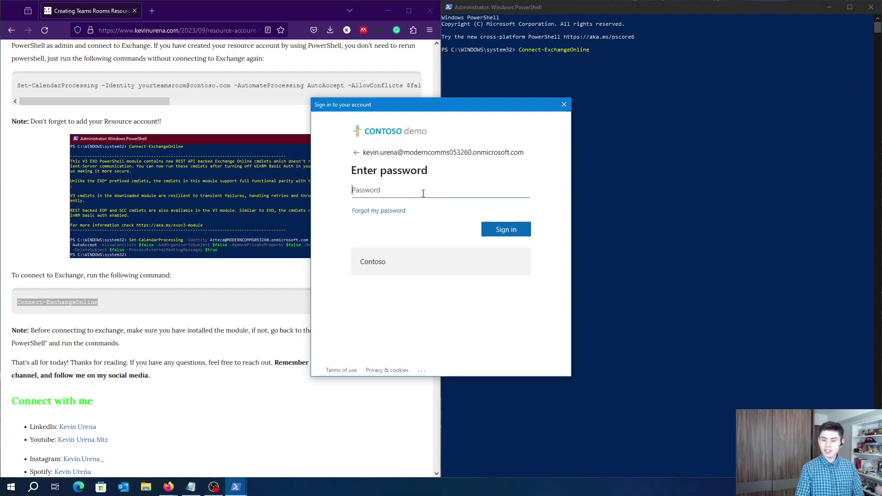
{"action": "key", "text": "ctrl+v"}
{"action": "key", "text": "Return"}
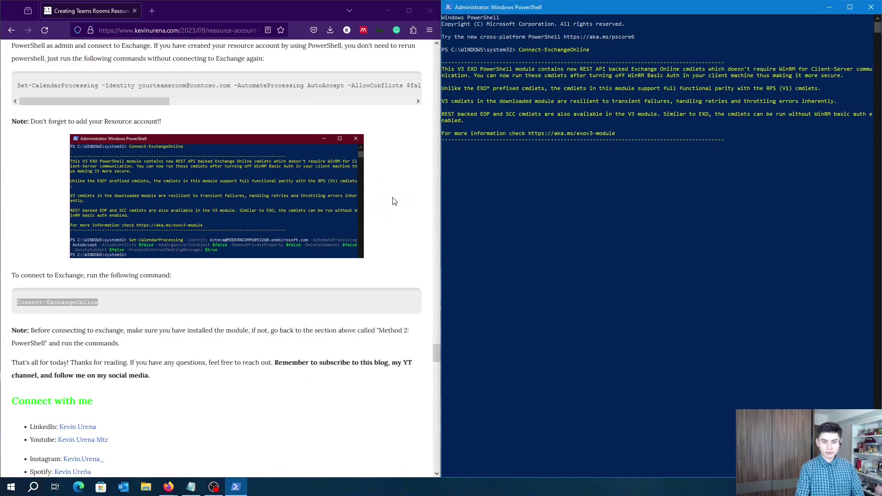
- Paste the Set-CalendarProcessing command from the blog into the PowerShell prompt
{"action": "scroll", "coordinate": [31, 358], "scroll_direction": "up", "scroll_amount": 2}
{"action": "left_click_drag", "start_coordinate": [54, 179], "coordinate": [388, 180]}
{"action": "left_click", "coordinate": [142, 179]}
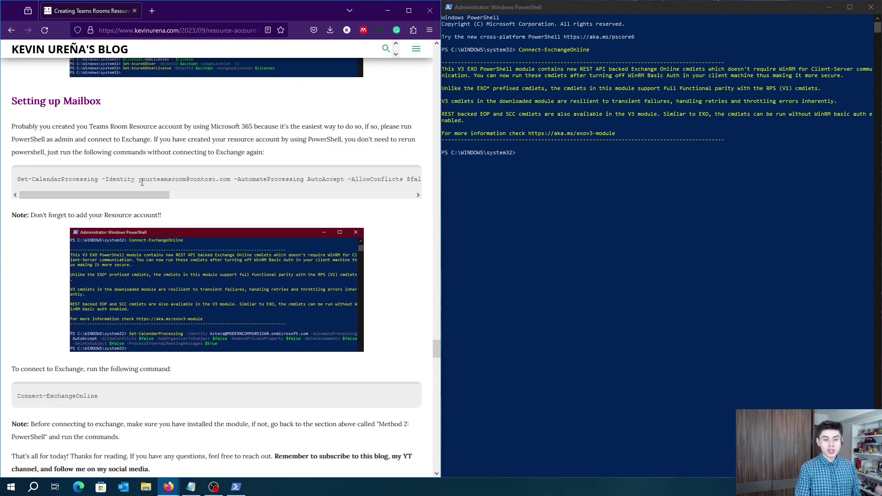
{"action": "left_click_drag", "start_coordinate": [142, 179], "coordinate": [235, 180]}
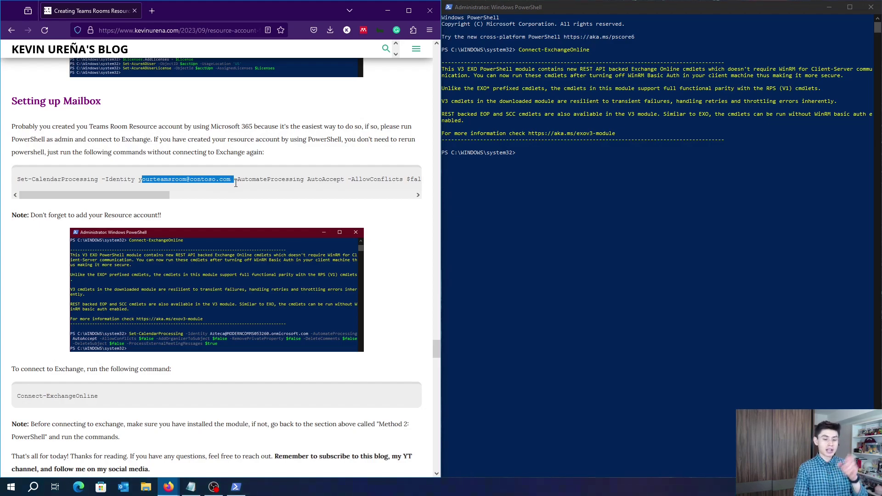
{"action": "left_click", "coordinate": [518, 153]}
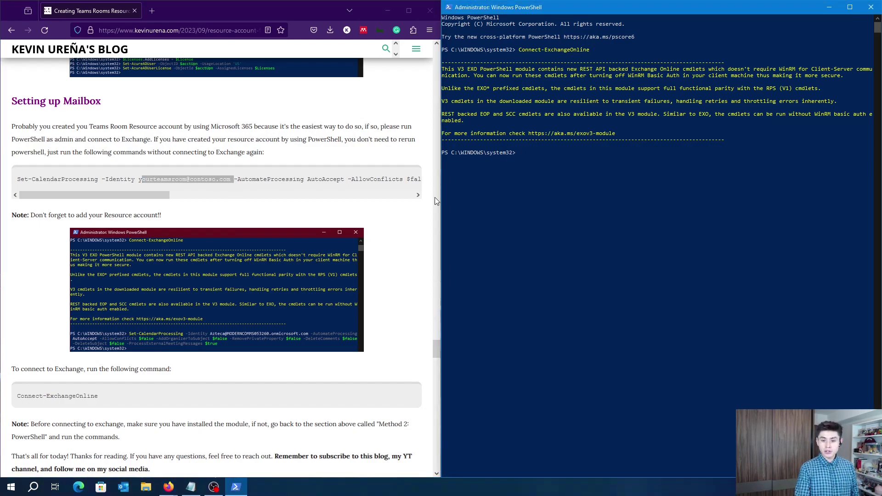
{"action": "key", "text": "ctrl+v"}
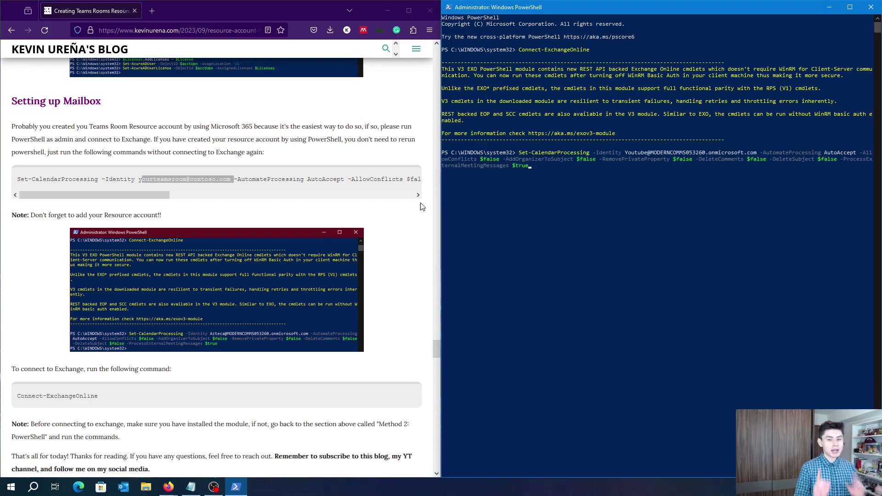
- Compare the room mailbox address in the command with the blog's placeholder address
{"action": "left_click", "coordinate": [351, 288]}
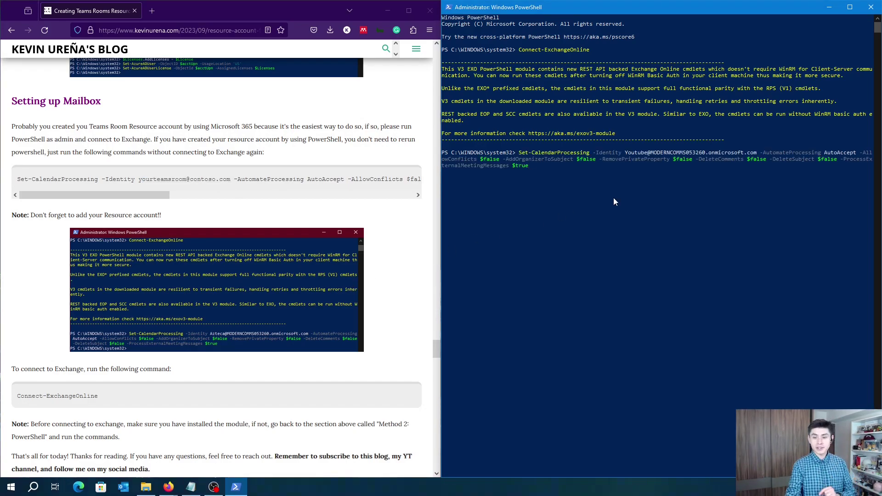
{"action": "left_click_drag", "start_coordinate": [624, 151], "coordinate": [739, 156]}
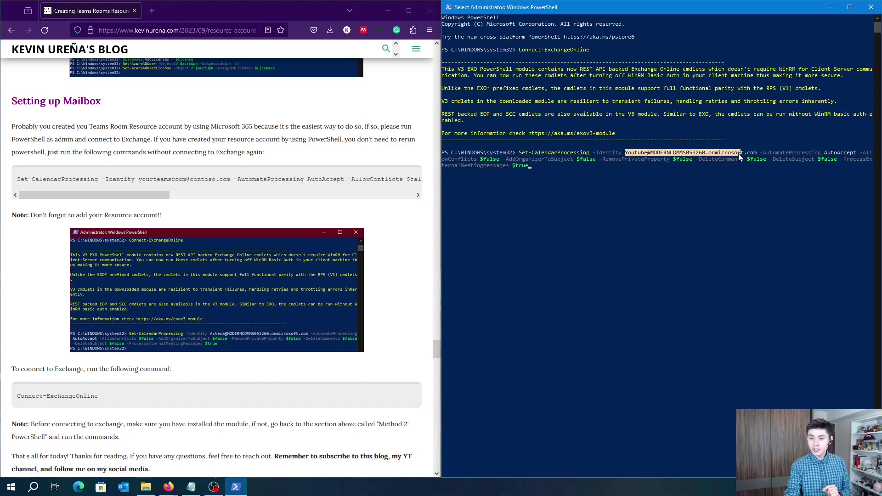
{"action": "left_click_drag", "start_coordinate": [142, 180], "coordinate": [215, 180]}
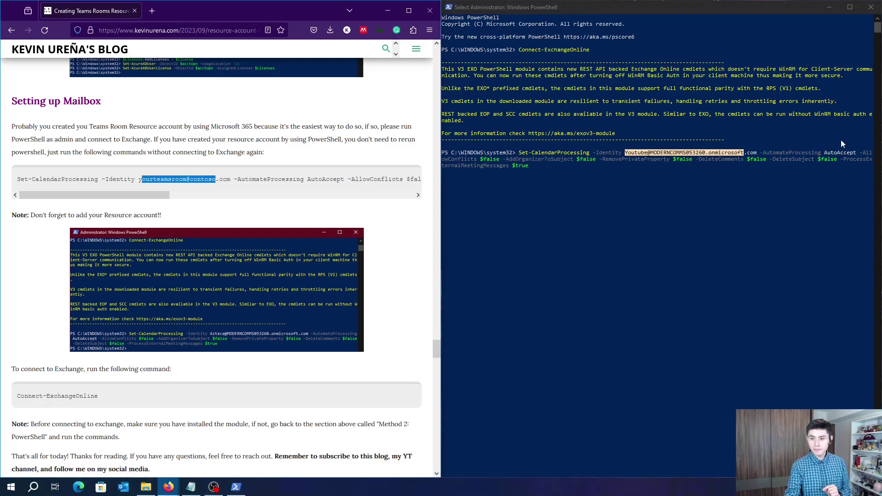
- Review AutoAccept, AllowConflicts $false, RemovePrivateProperty $false and ProcessExternalMeetingMessages $true in the command
{"action": "left_click", "coordinate": [769, 153]}
{"action": "left_click_drag", "start_coordinate": [777, 155], "coordinate": [819, 156]}
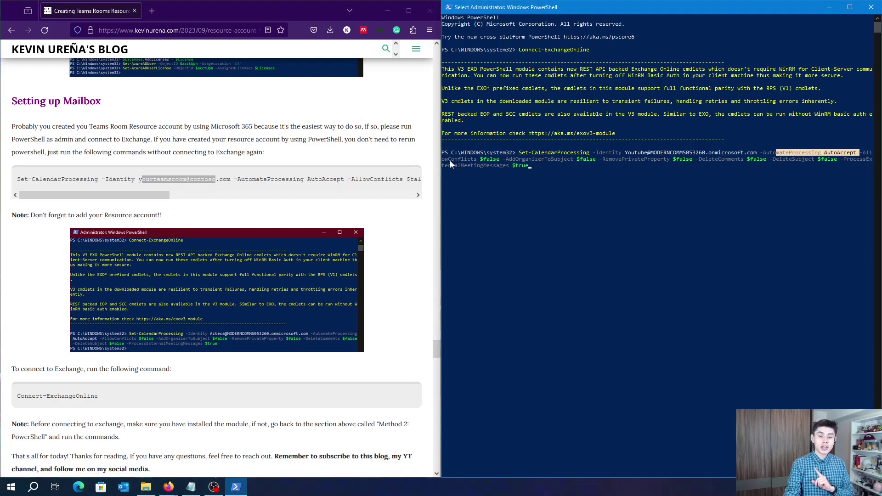
{"action": "left_click_drag", "start_coordinate": [450, 161], "coordinate": [461, 161]}
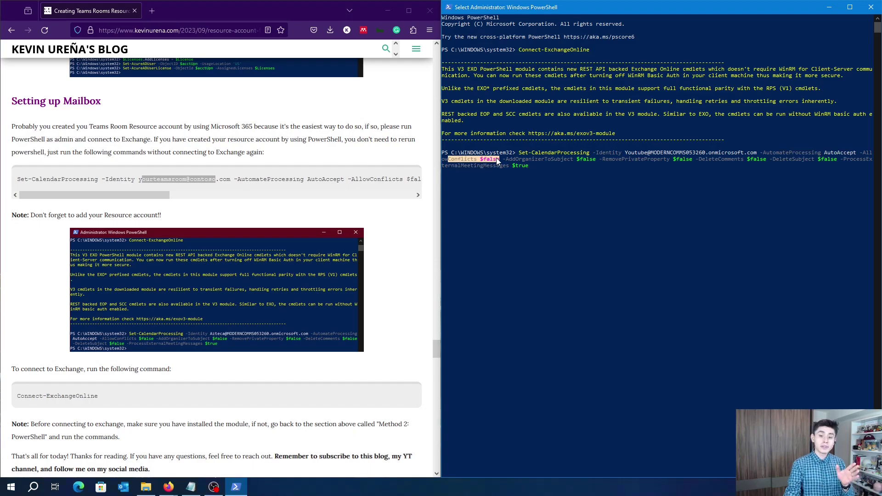
{"action": "left_click_drag", "start_coordinate": [506, 160], "coordinate": [566, 161]}
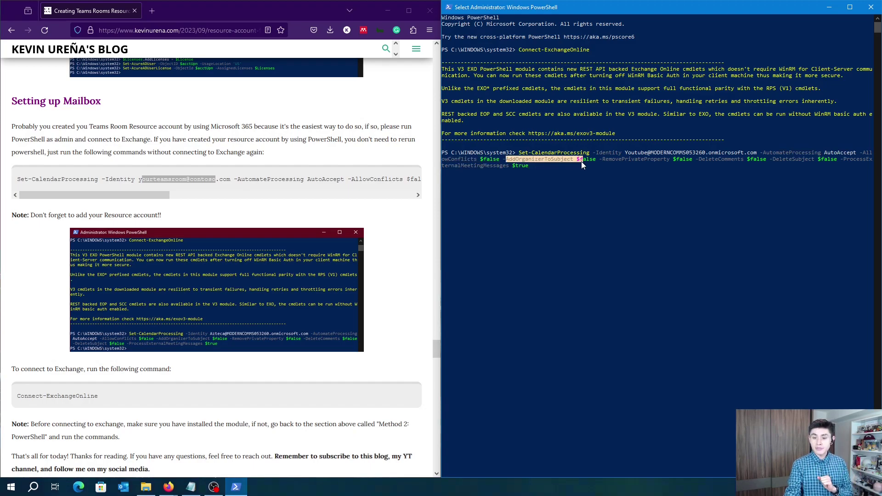
{"action": "left_click", "coordinate": [617, 161]}
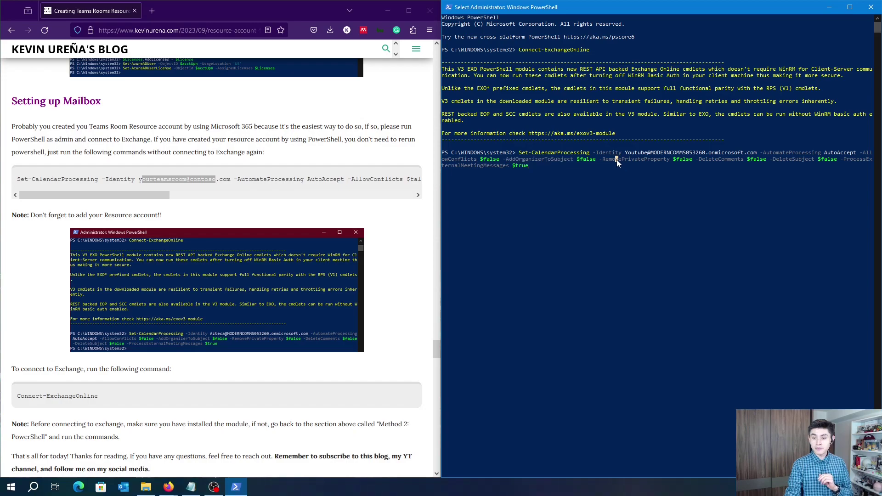
{"action": "left_click_drag", "start_coordinate": [669, 160], "coordinate": [811, 161]}
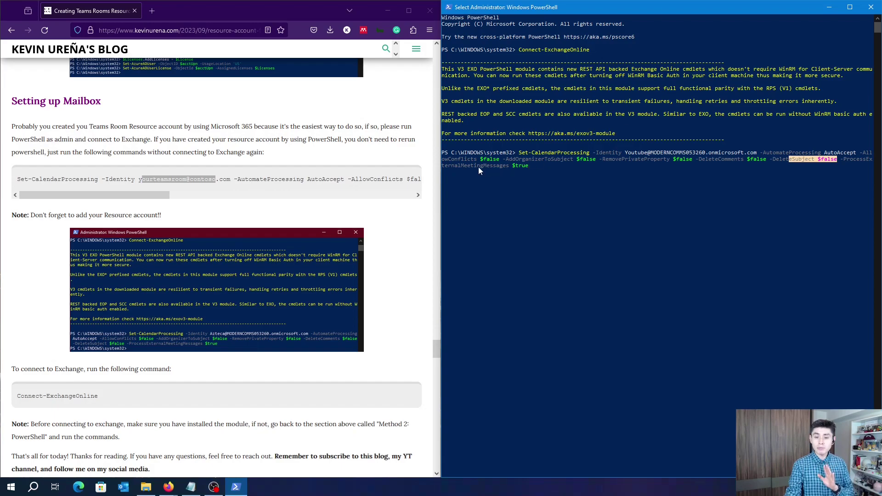
{"action": "left_click_drag", "start_coordinate": [478, 166], "coordinate": [533, 168]}
{"action": "right_click", "coordinate": [534, 168]}
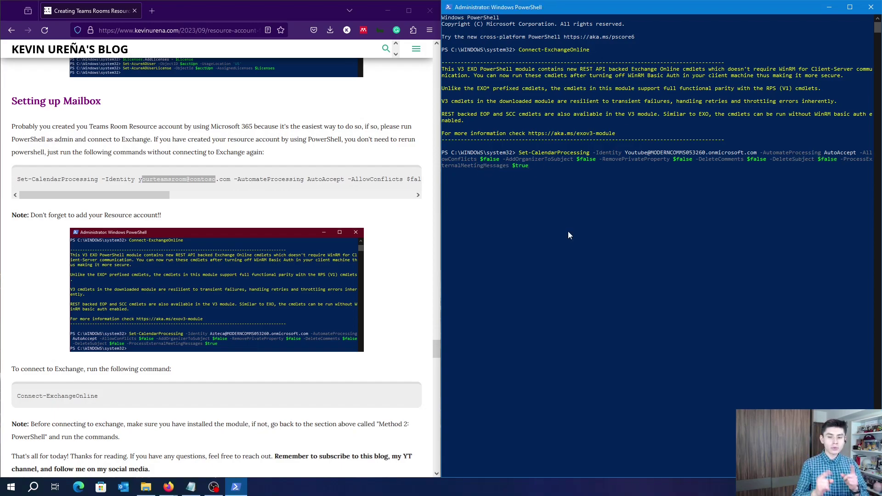
- Run the Set-CalendarProcessing command for the Youtube room mailbox
{"action": "key", "text": "Return"}
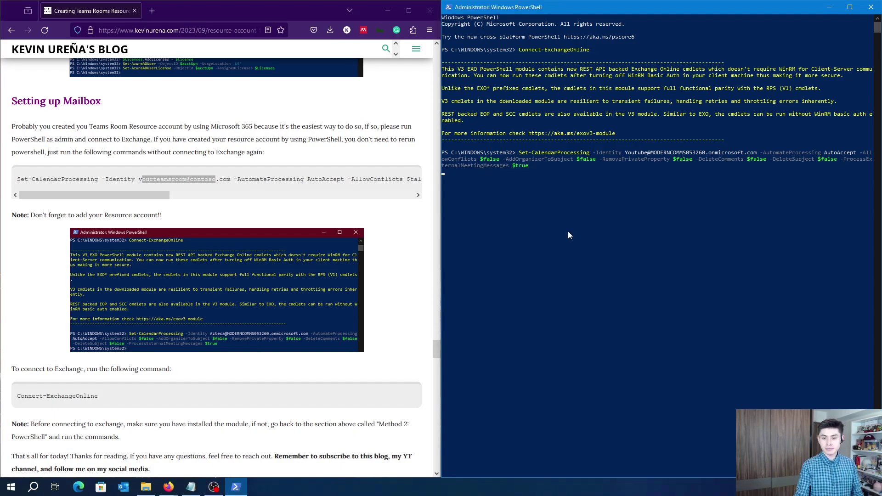